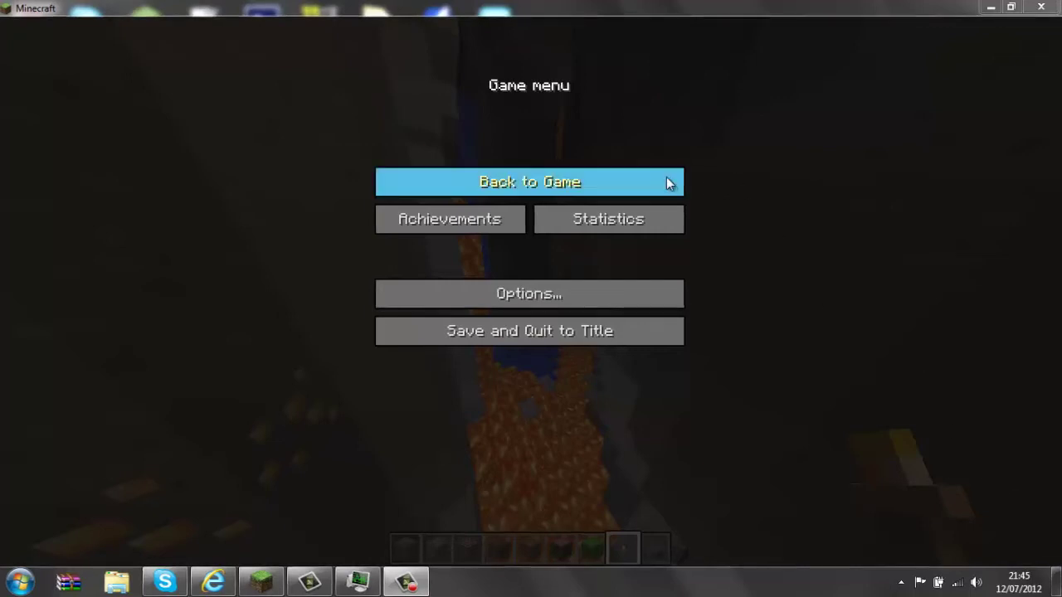
Resume play from the Game menu and return to the lava cave.
click(575, 192)
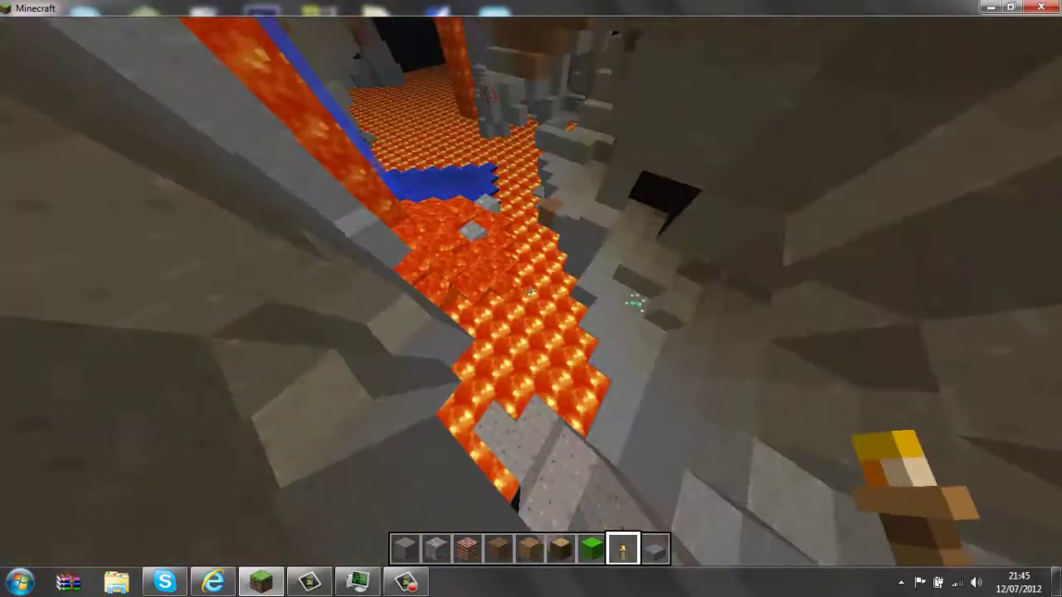
Fly forward past the lavafall and lava column, over the lava river to the lava lake.
key(w)
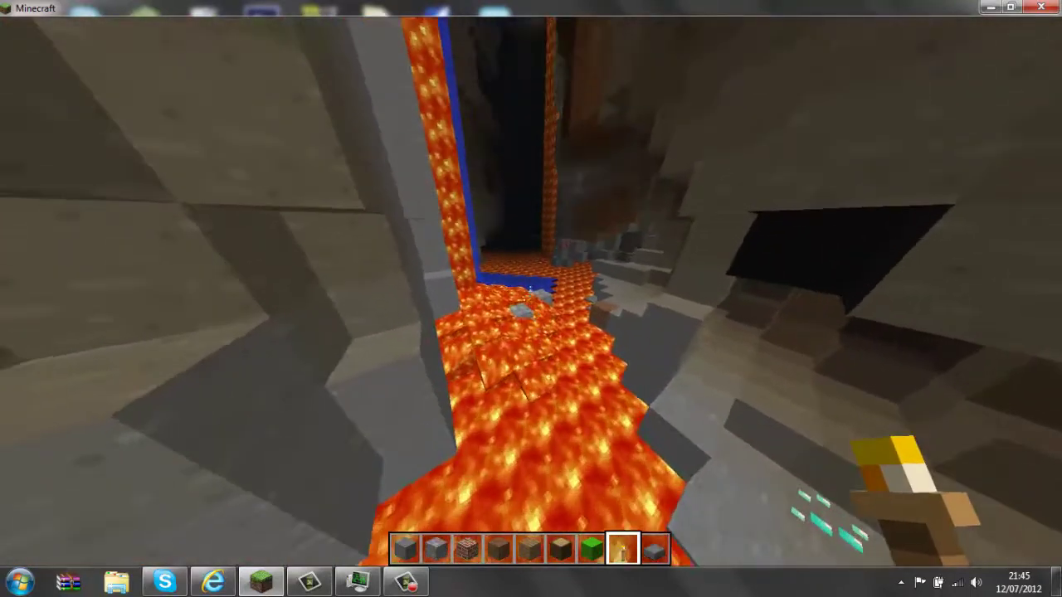
key(w)
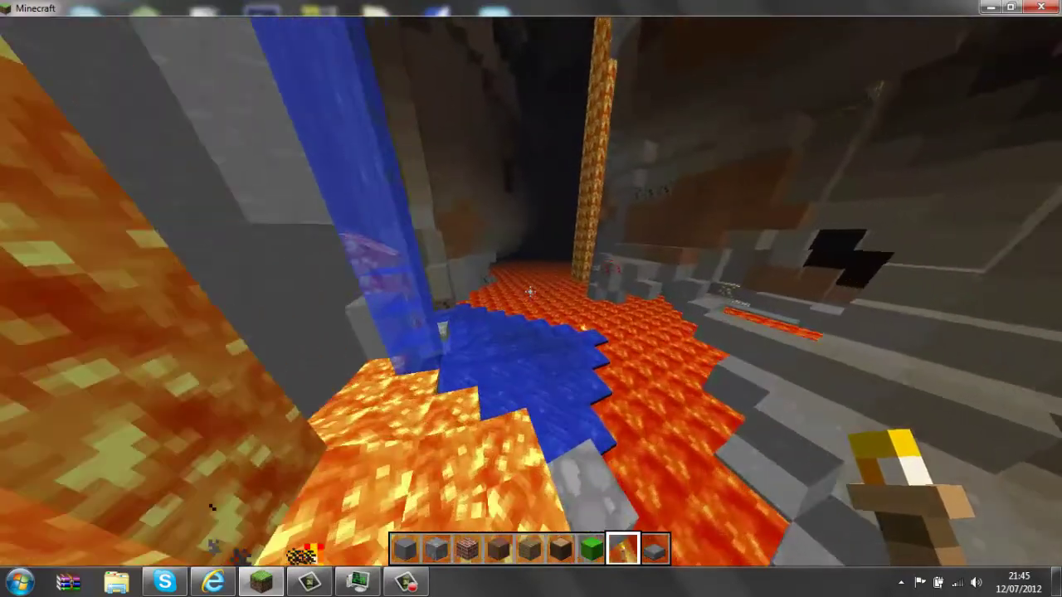
key(w)
key(w)
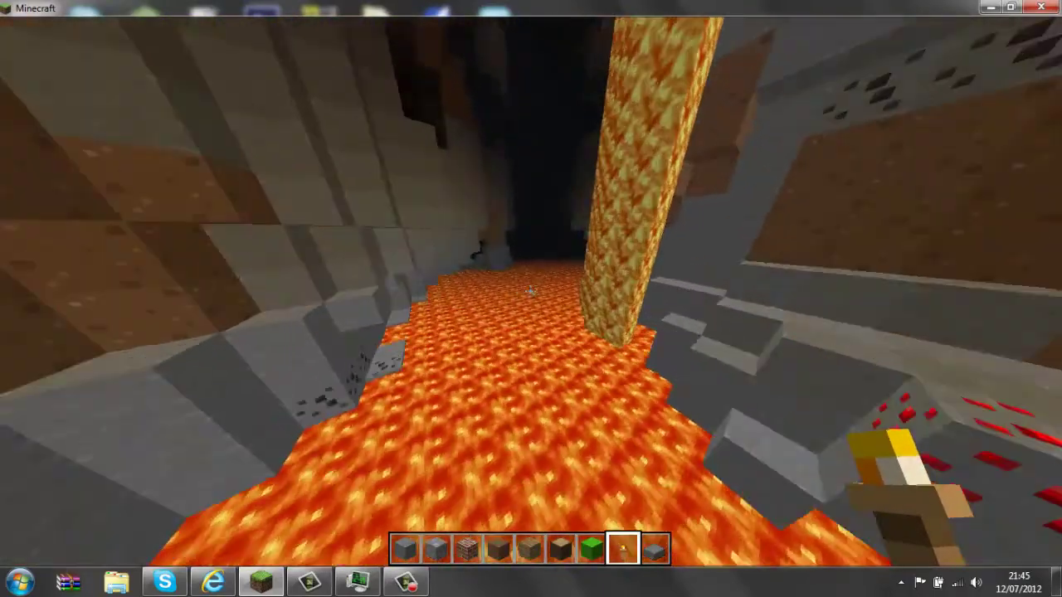
key(w)
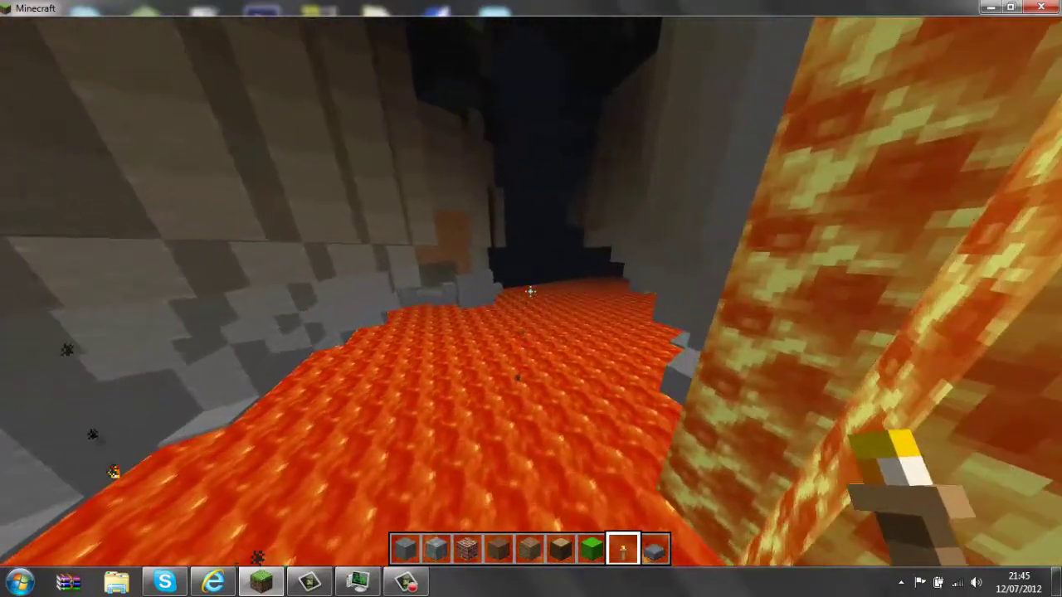
key(w)
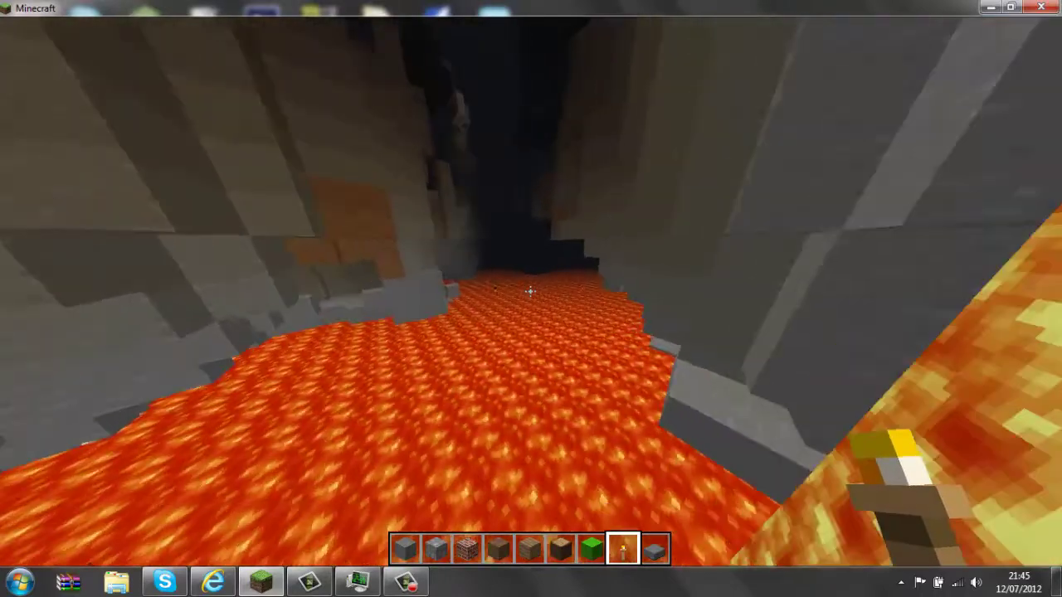
key(w)
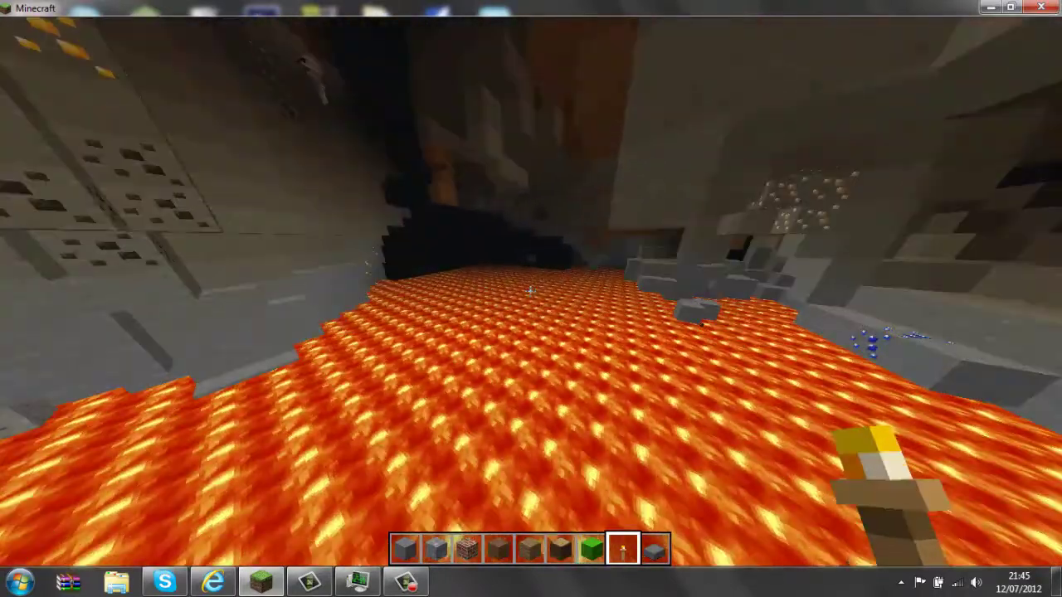
key(w)
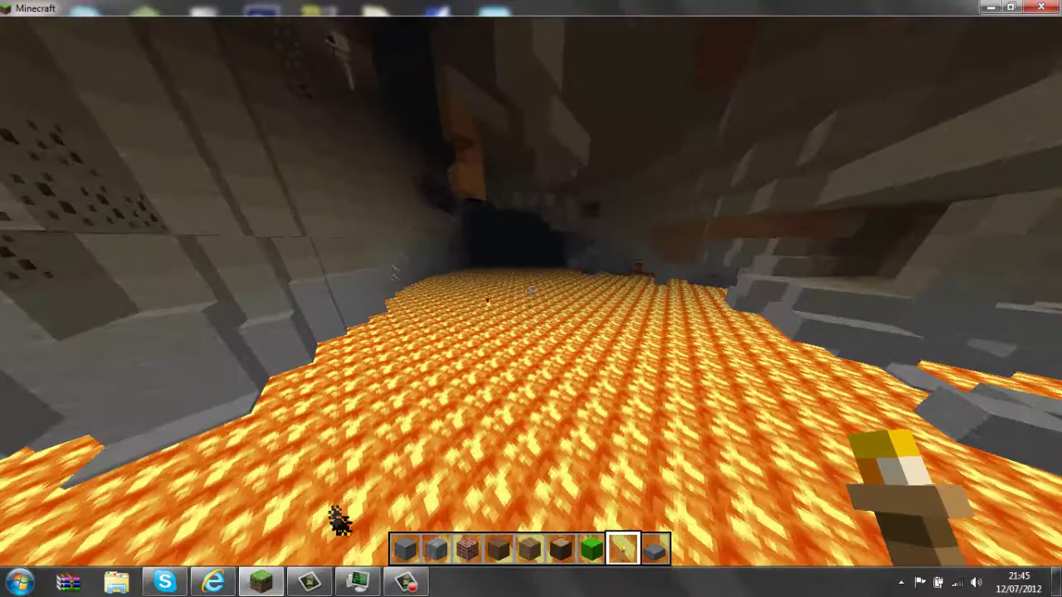
key(w)
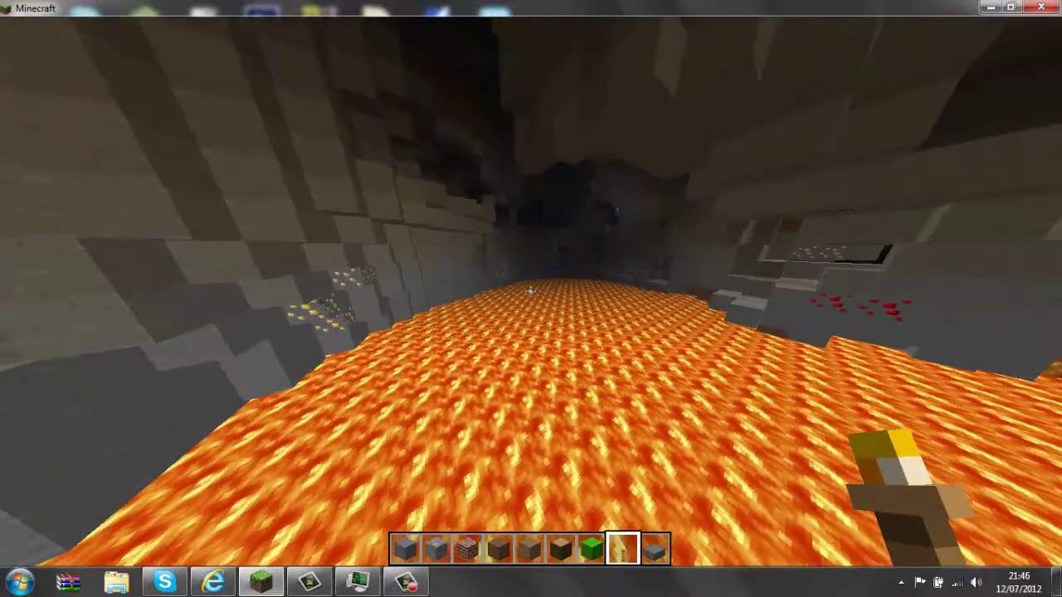
key(w)
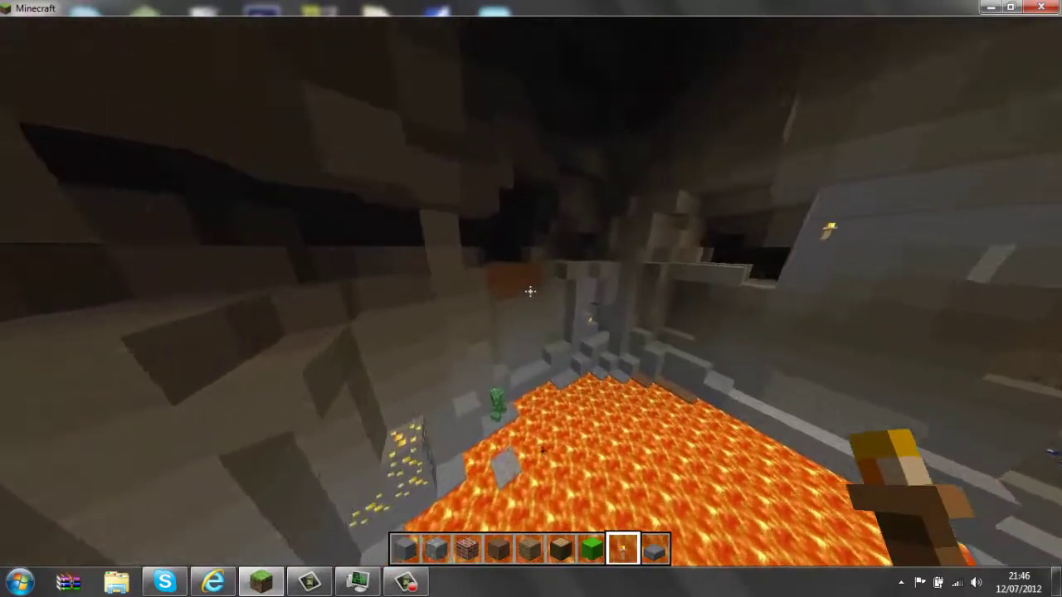
Fly on over the lava and through the dark cave to the lava channel.
key(w)
key(w)
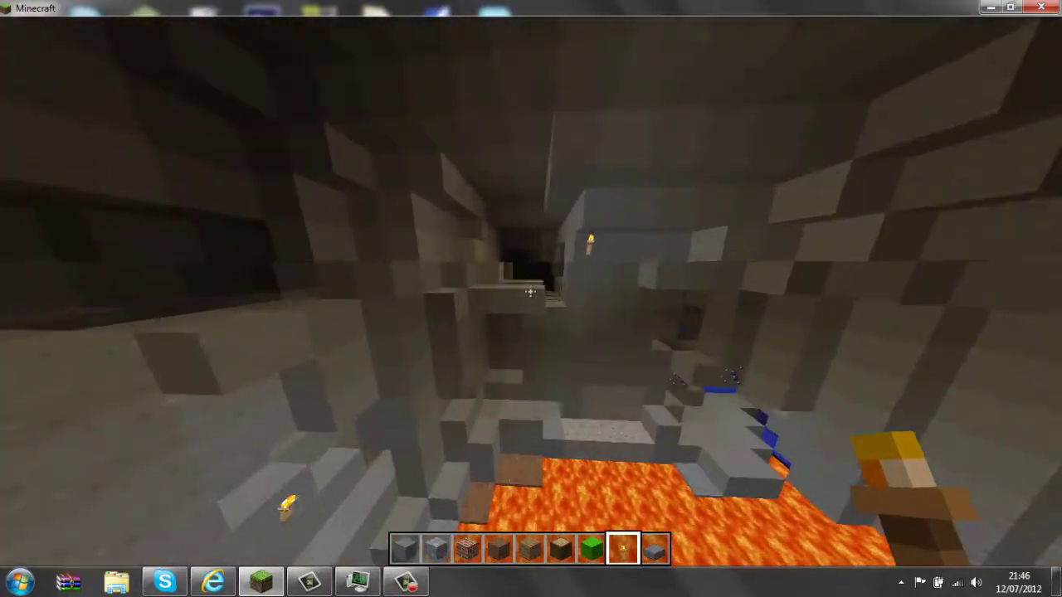
key(w)
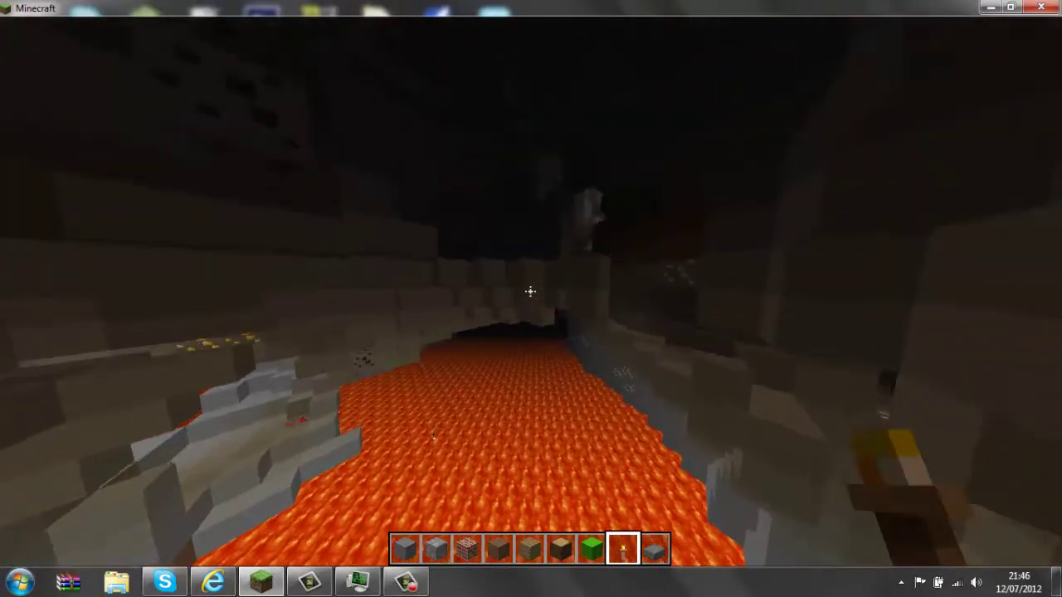
key(w)
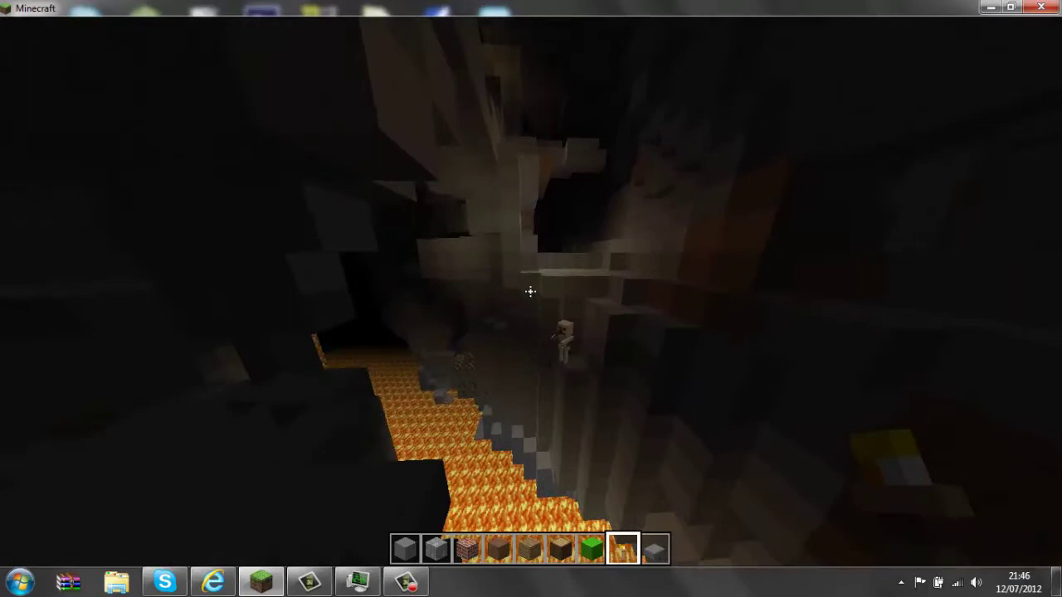
key(w)
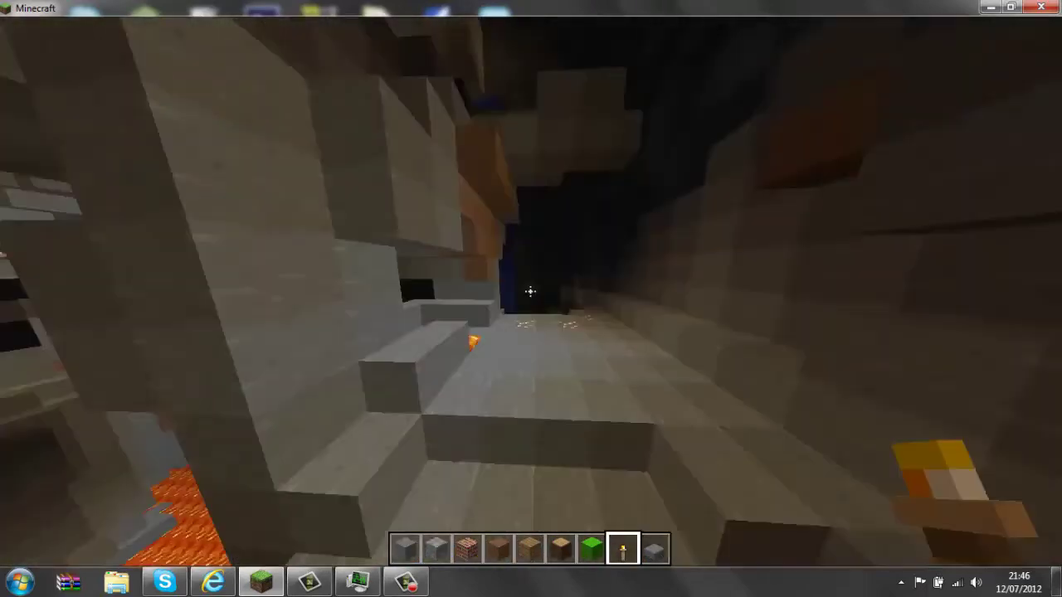
key(w)
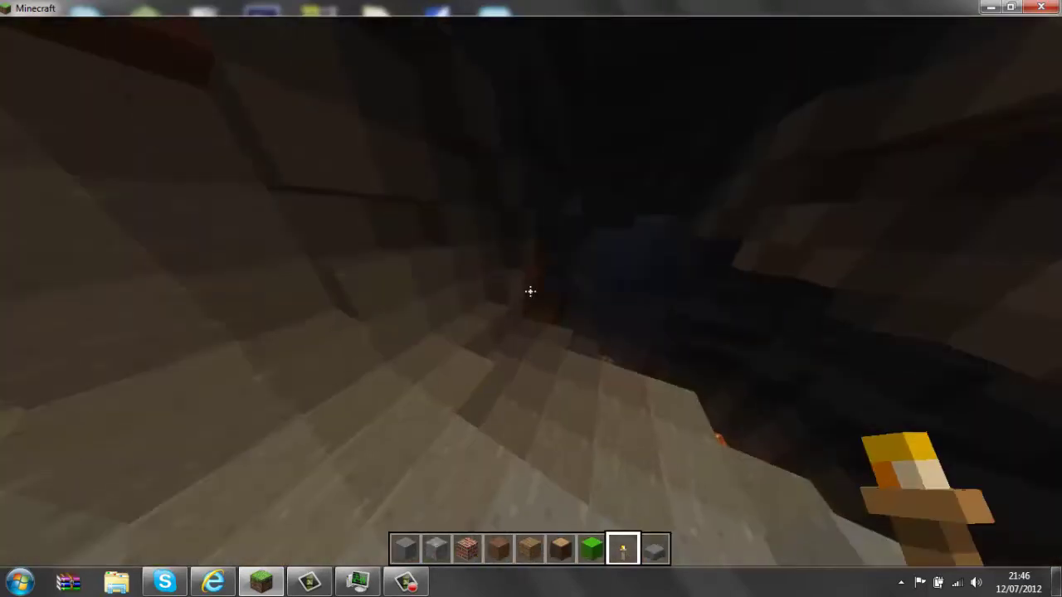
key(w)
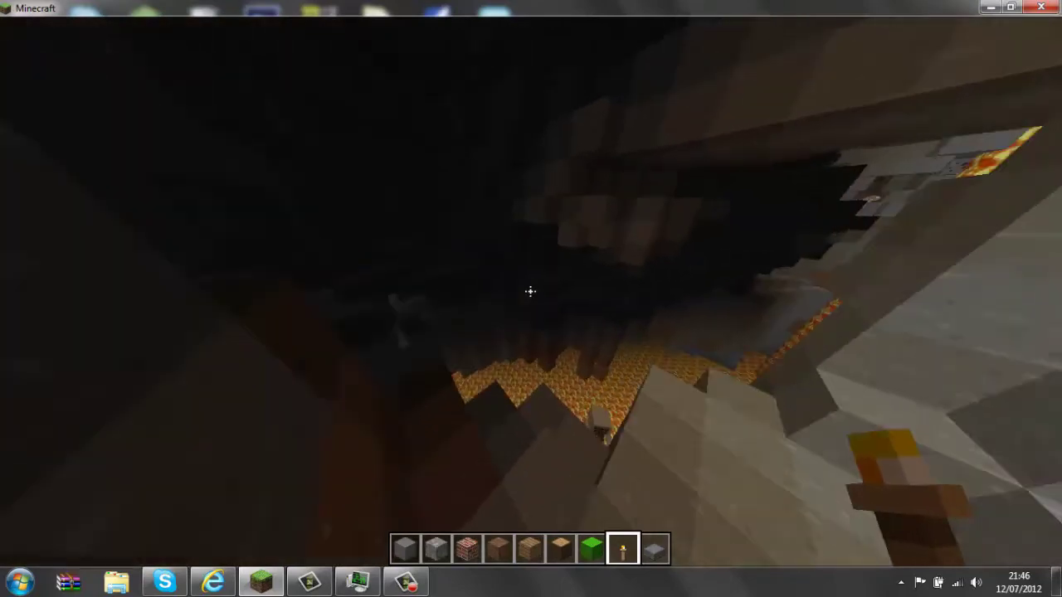
key(w)
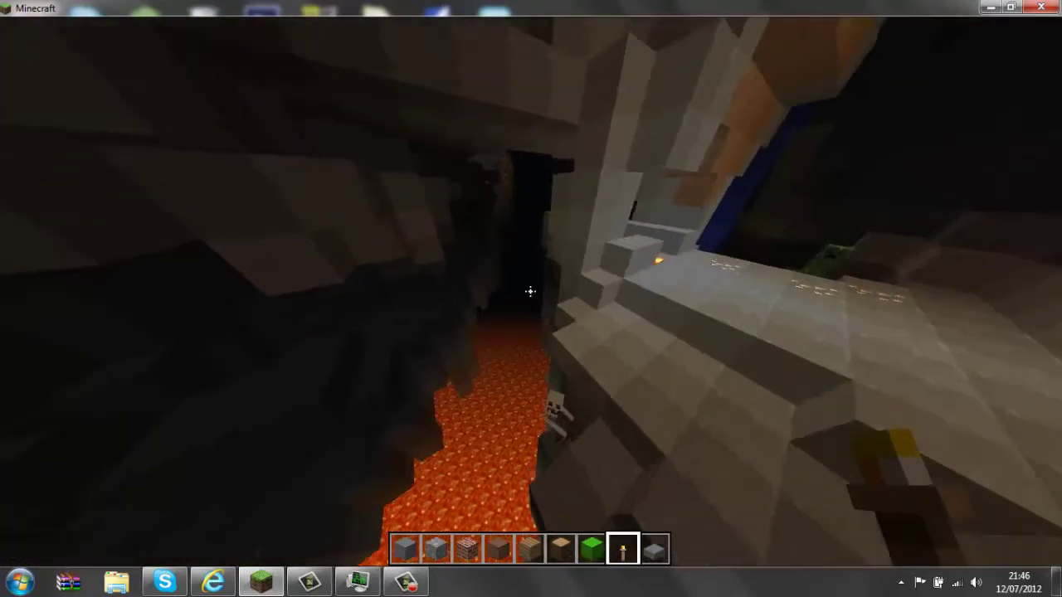
Show then hide the world seed, fly along the channel, and open then close the item list.
key(shift+F3)
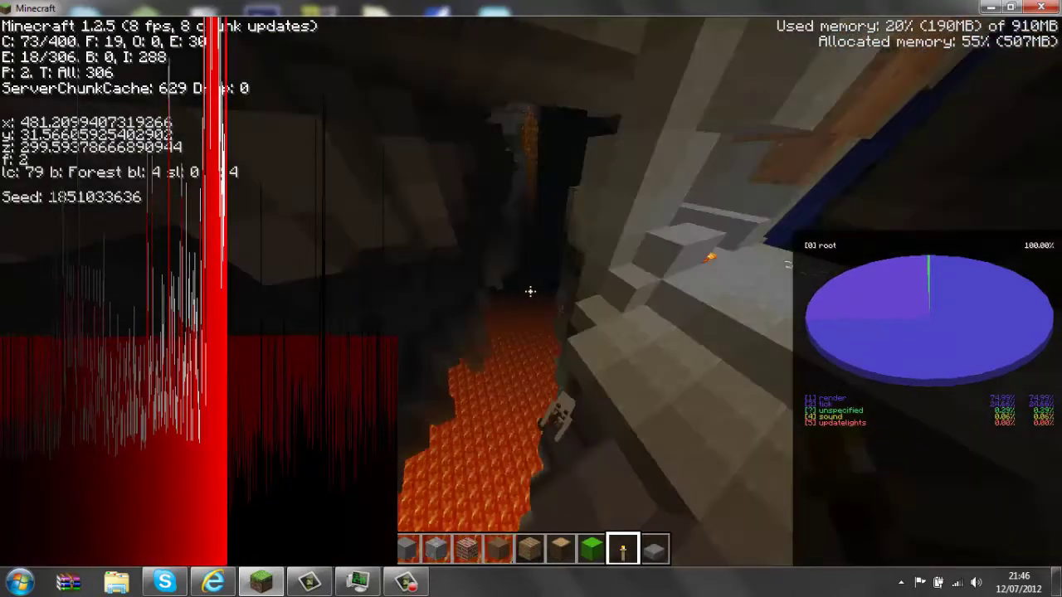
key(F3)
key(w)
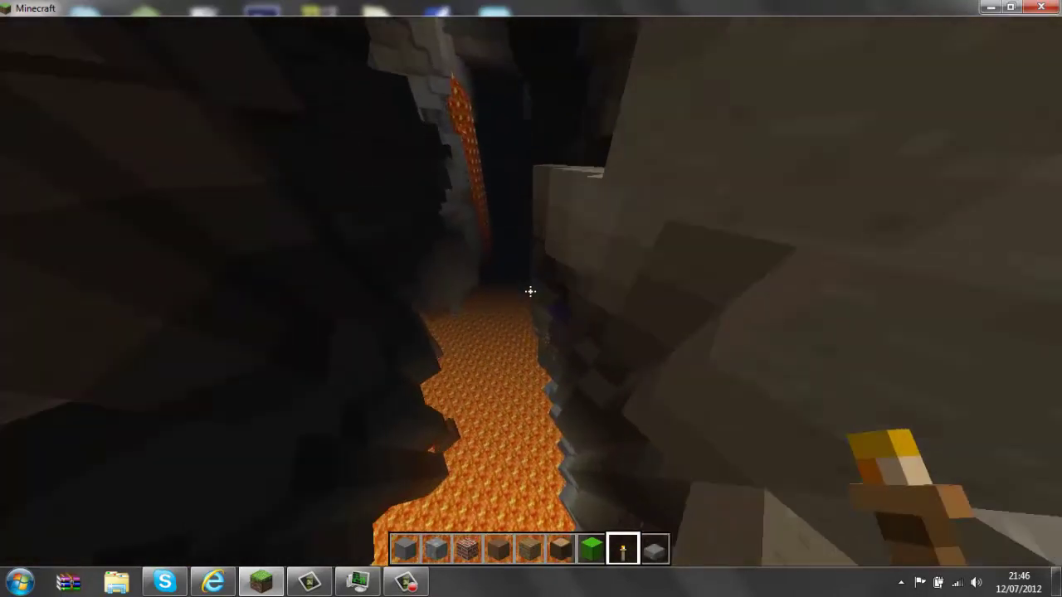
key(e)
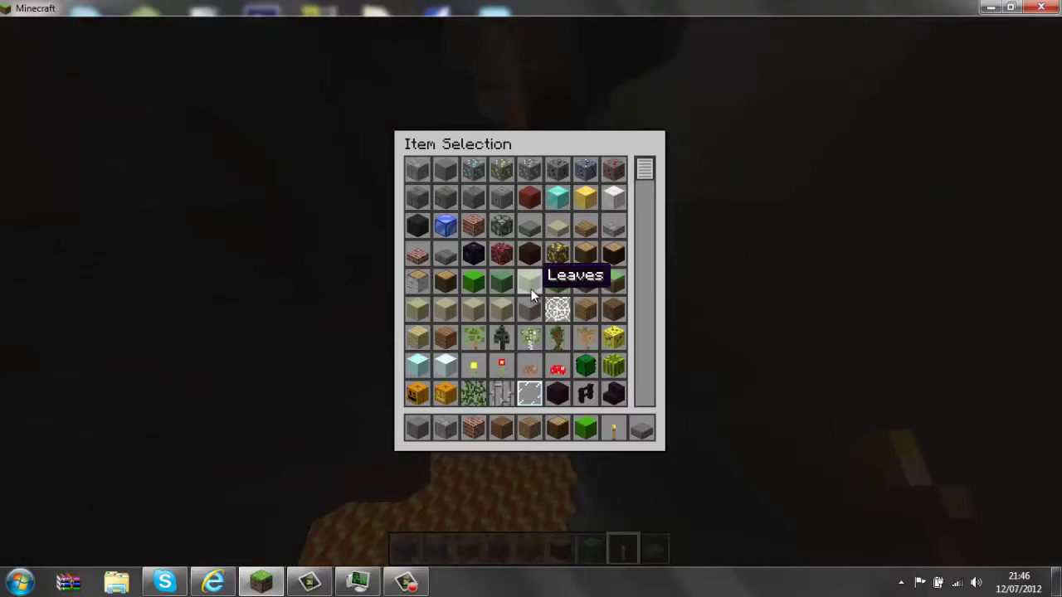
key(e)
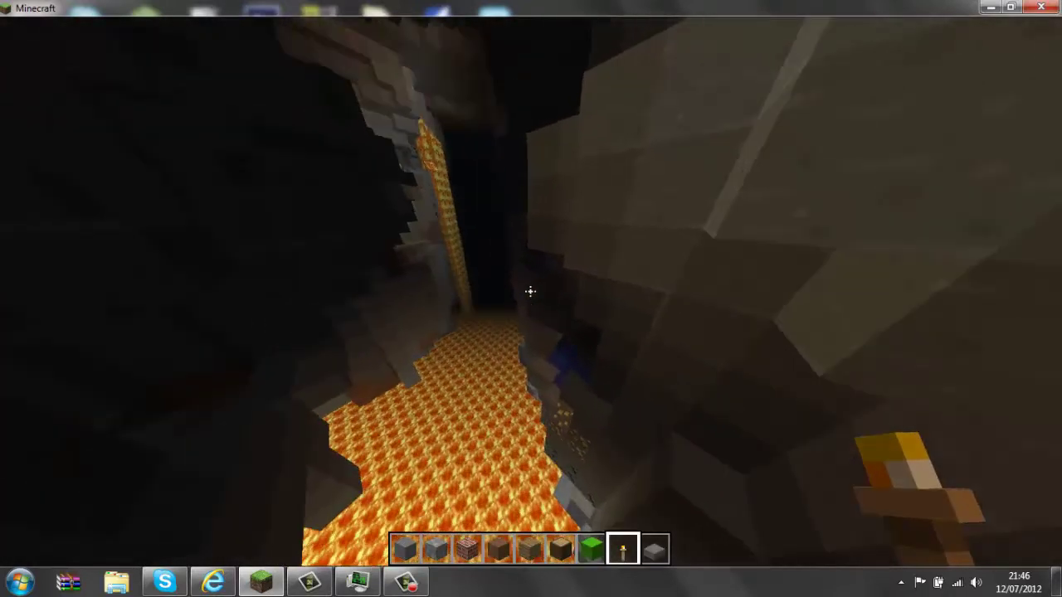
Fly up to the lavafall, view the lava and water pool, then pause to save.
key(w)
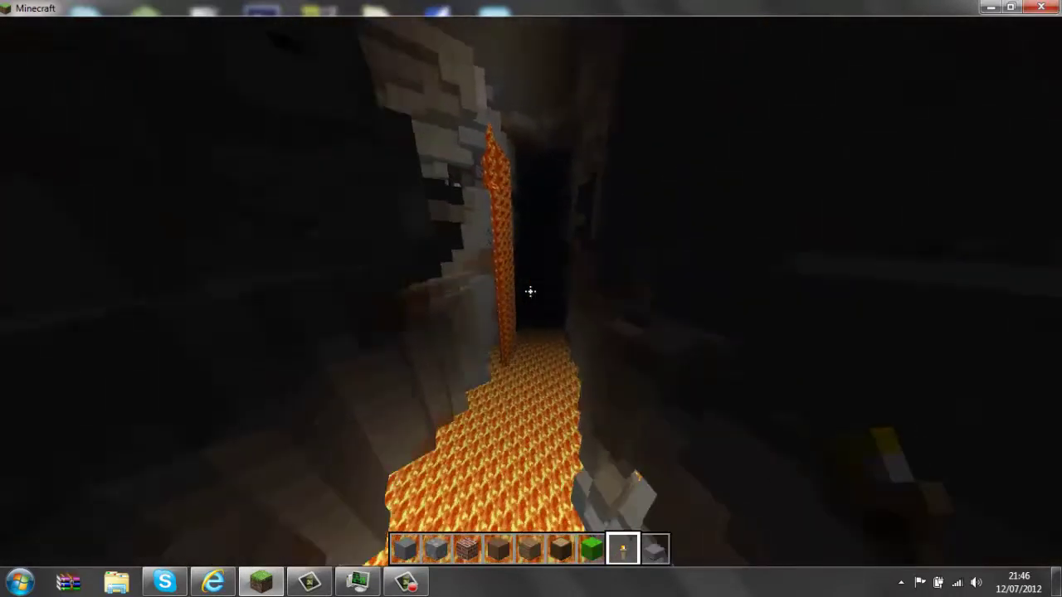
key(w)
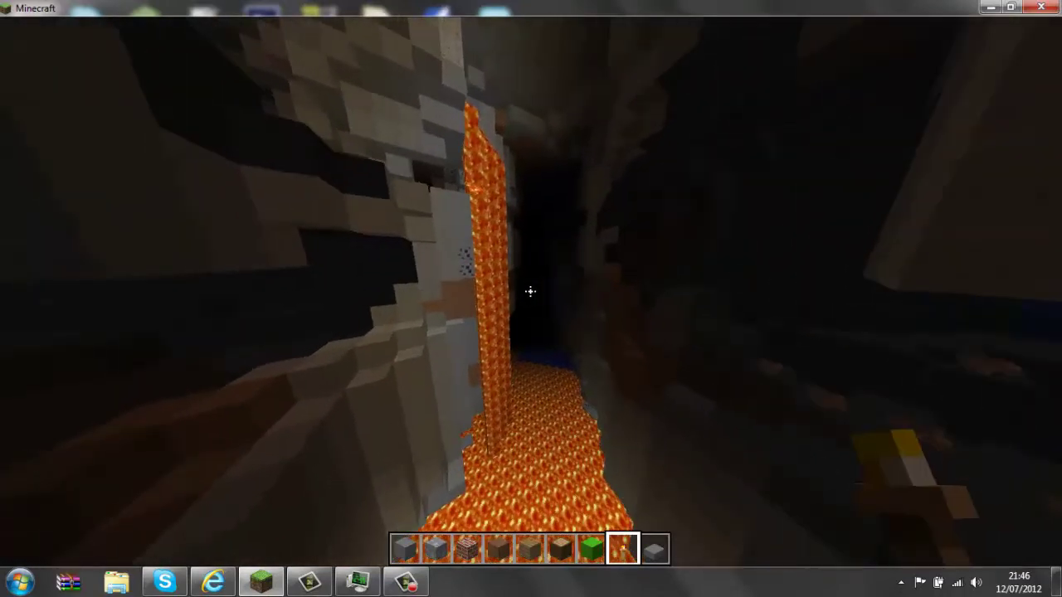
key(w)
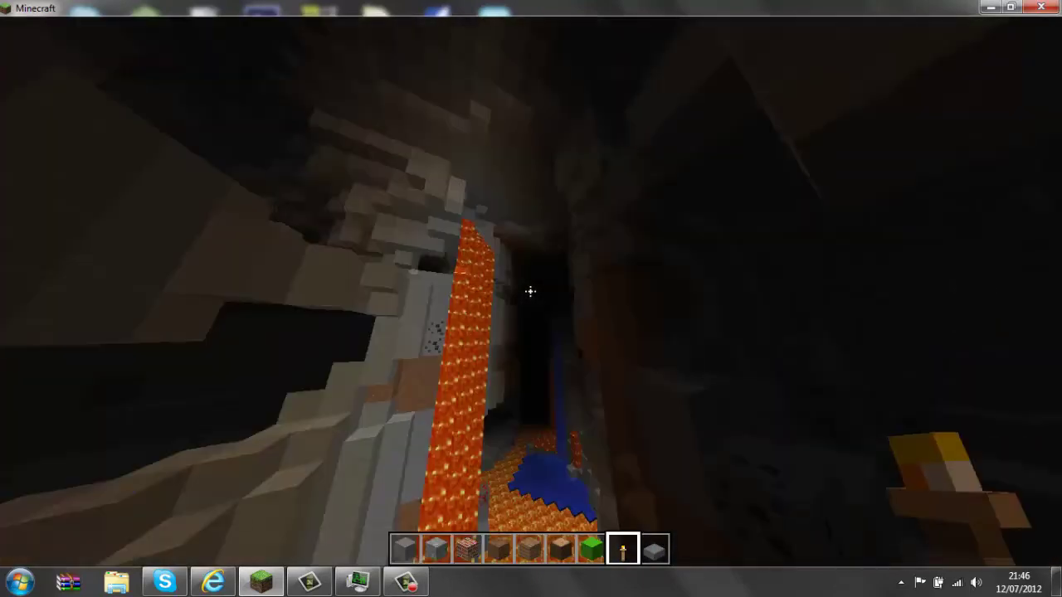
key(Escape)
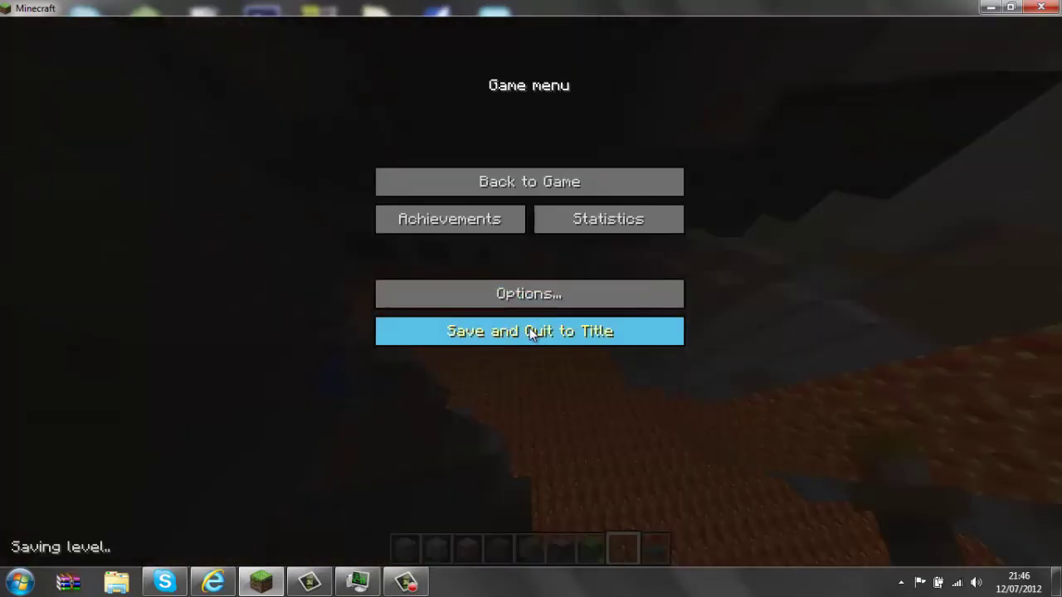